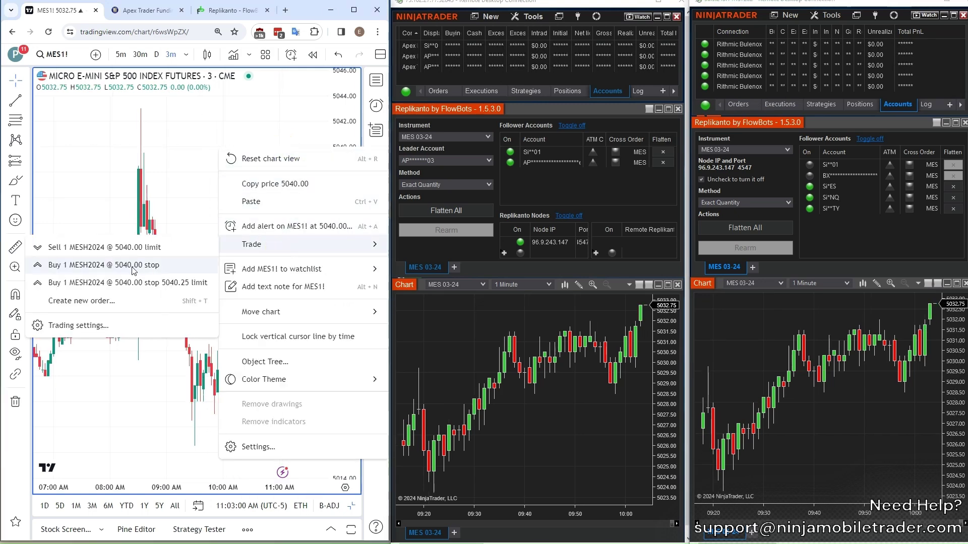
Place a 1-lot MES sell limit at 5040, then move it down to 5037
{"action": "left_click", "coordinate": [73, 247]}
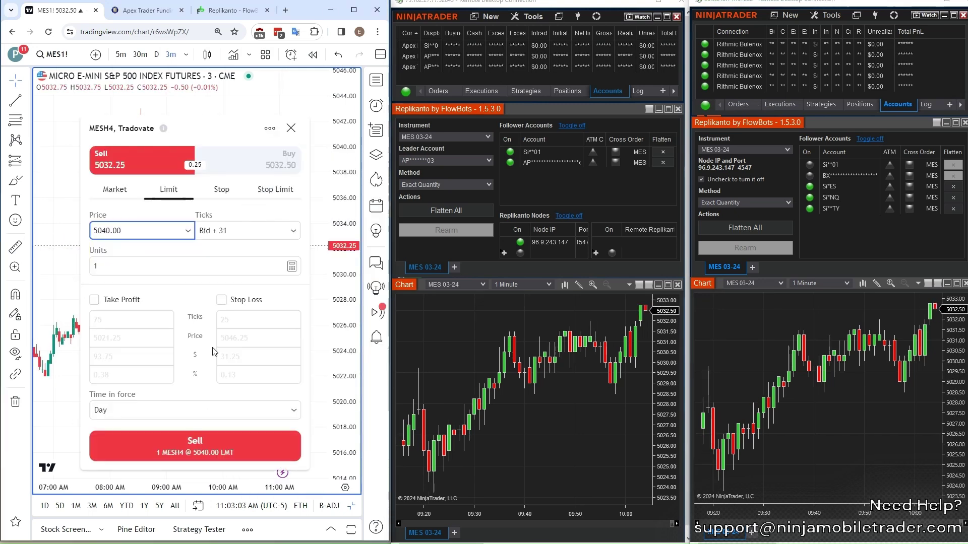
{"action": "left_click", "coordinate": [185, 447]}
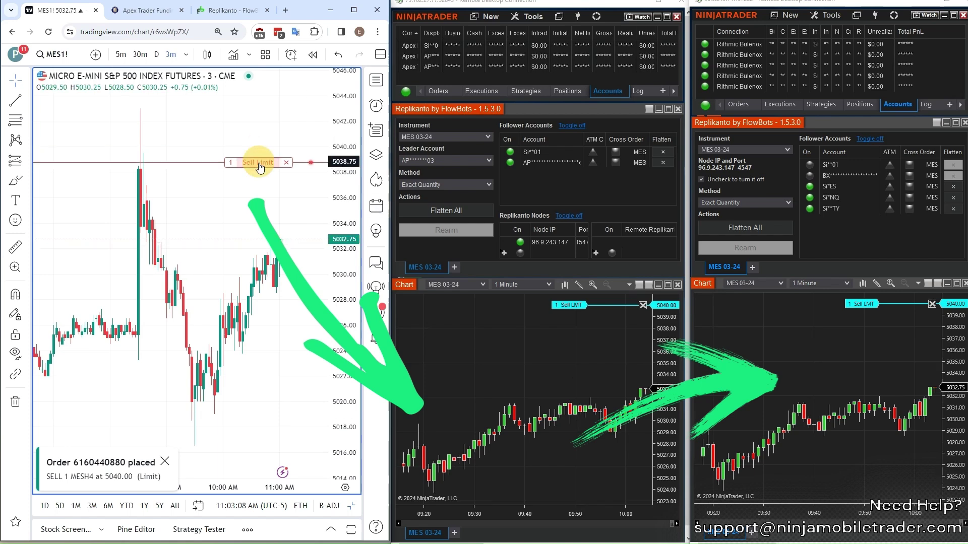
{"action": "left_click_drag", "start_coordinate": [260, 168], "coordinate": [259, 186]}
{"action": "left_click", "coordinate": [259, 422]}
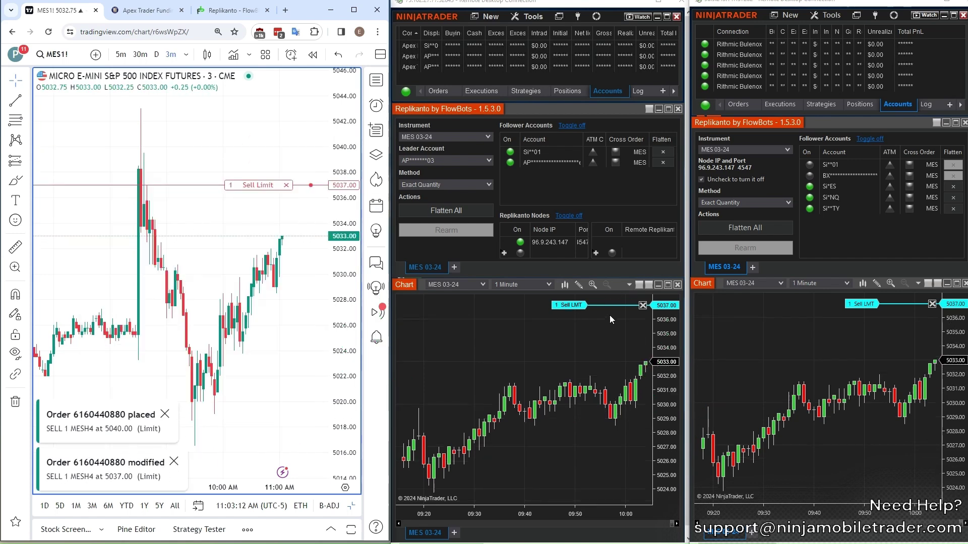
Show the copied working orders in both NinjaTrader charts and raise the limit to 5040.50
{"action": "left_click", "coordinate": [438, 90]}
{"action": "left_click", "coordinate": [738, 104]}
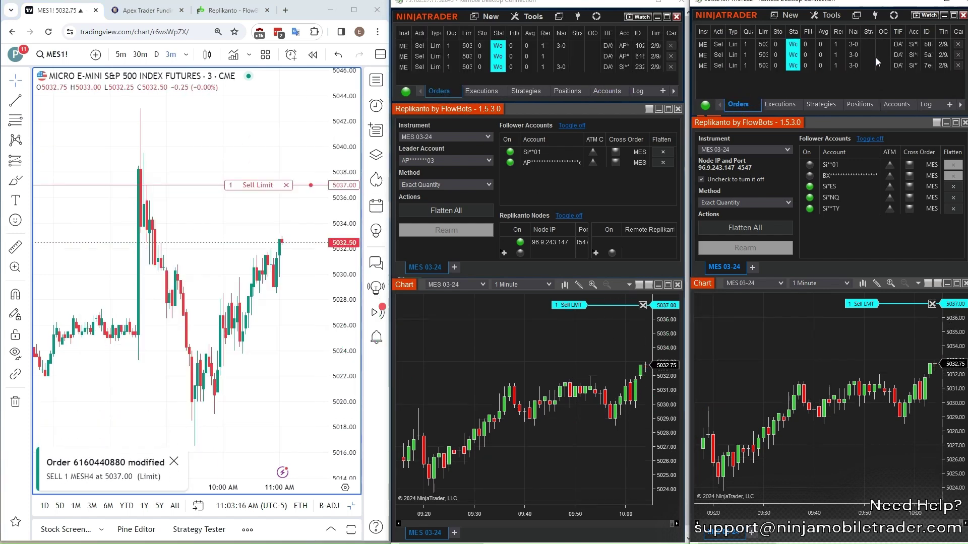
{"action": "left_click_drag", "start_coordinate": [250, 185], "coordinate": [259, 140]}
{"action": "left_click", "coordinate": [195, 427]}
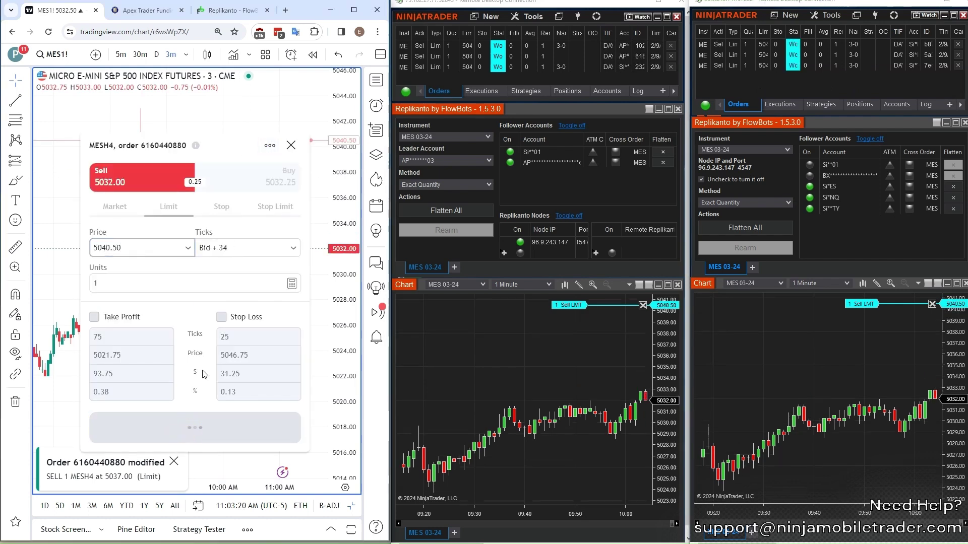
Set up a market sell ticket with 10-tick take profit and 10-tick stop loss
{"action": "left_click", "coordinate": [94, 264]}
{"action": "left_click", "coordinate": [221, 265]}
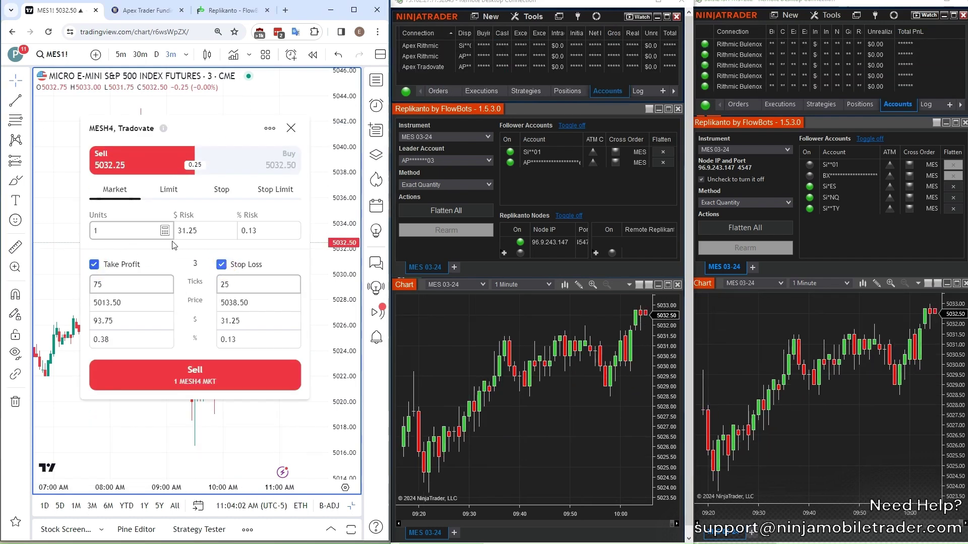
{"action": "double_click", "coordinate": [93, 285]}
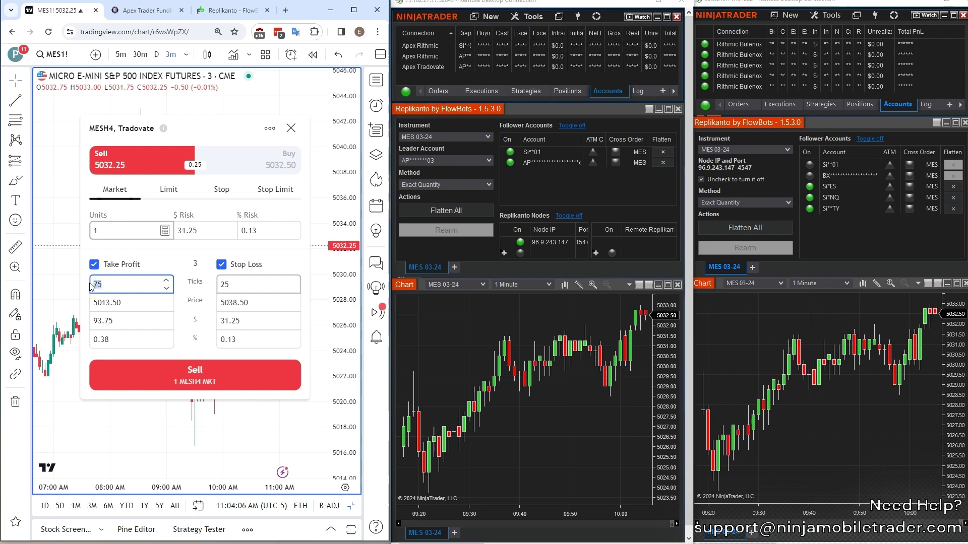
{"action": "type", "text": "10"}
{"action": "double_click", "coordinate": [250, 286]}
{"action": "key", "text": "BackSpace"}
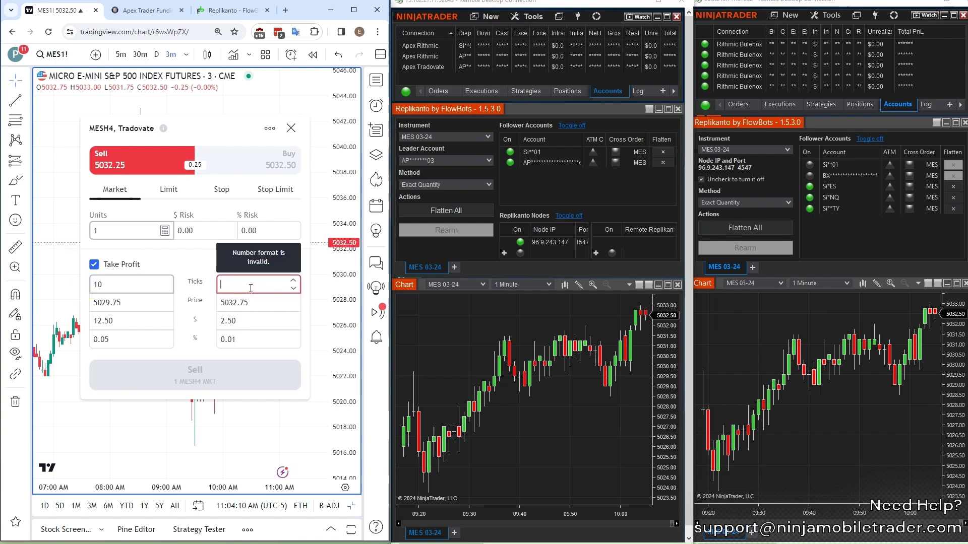
{"action": "type", "text": "10"}
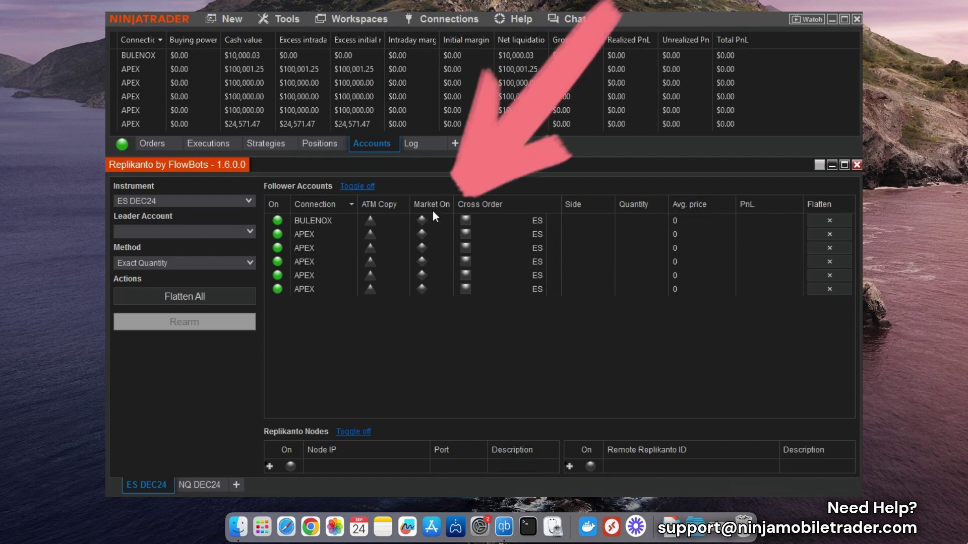
Switch Market On for the BULENOX, second and last APEX follower accounts
{"action": "left_click", "coordinate": [424, 221]}
{"action": "left_click", "coordinate": [422, 234]}
{"action": "left_click", "coordinate": [421, 290]}
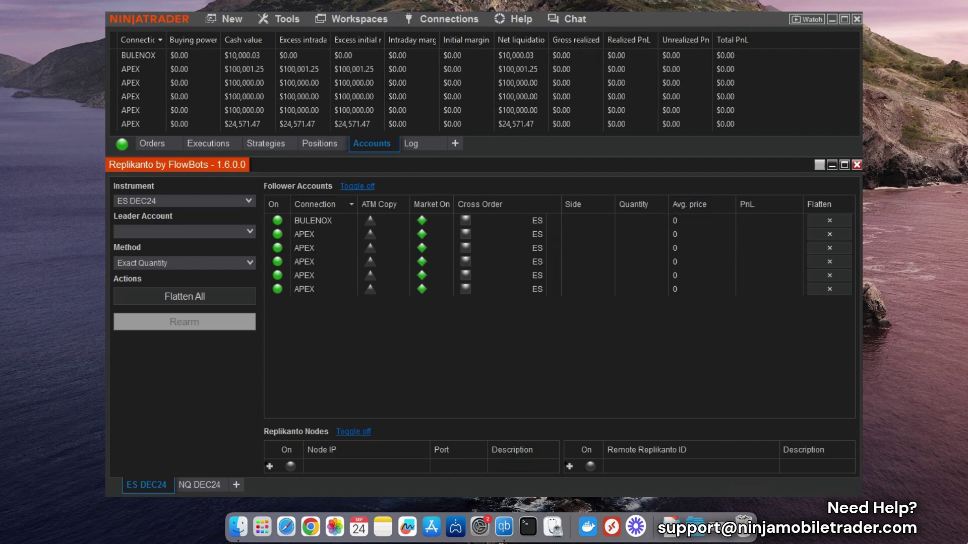
{"action": "left_click", "coordinate": [311, 465]}
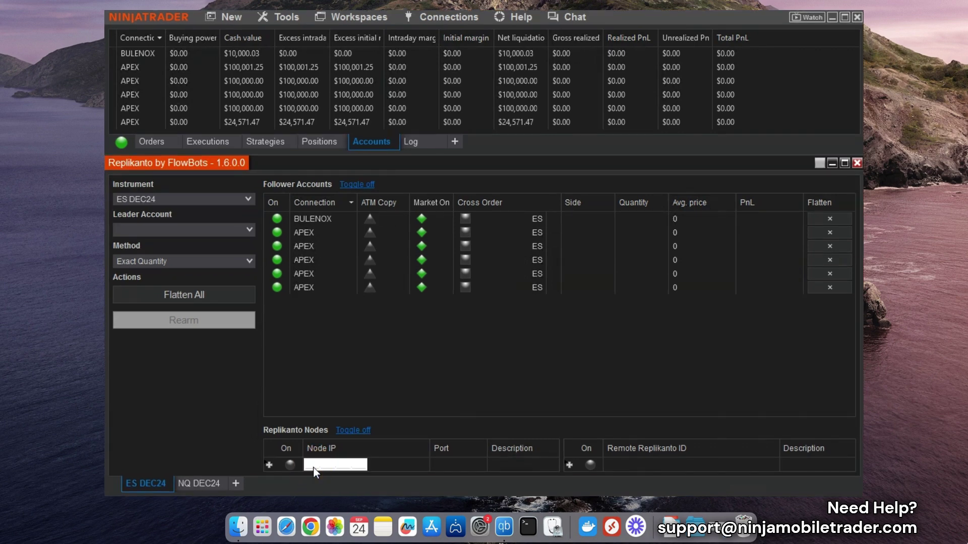
{"action": "type", "text": "75.142.52.32"}
{"action": "left_click", "coordinate": [507, 465]}
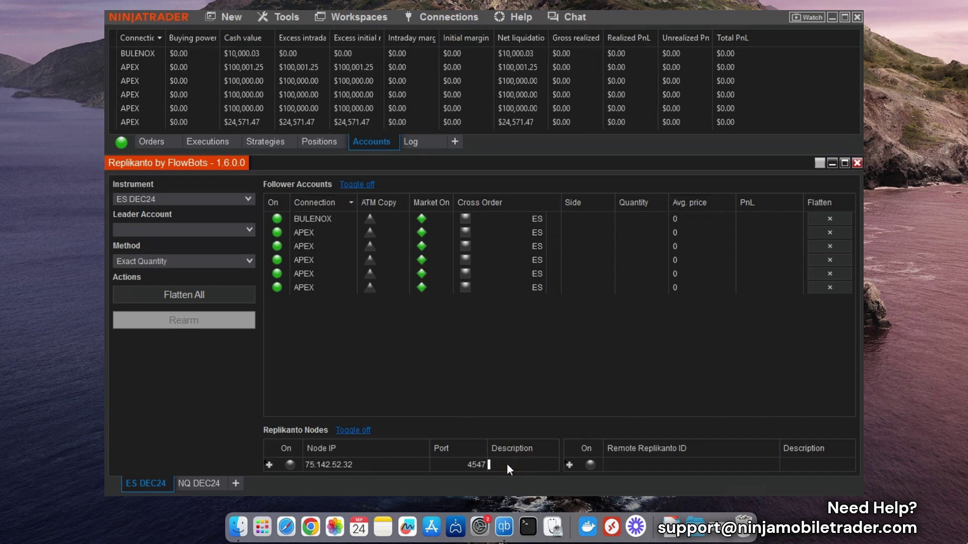
{"action": "type", "text": "vps1"}
{"action": "key", "text": "Return"}
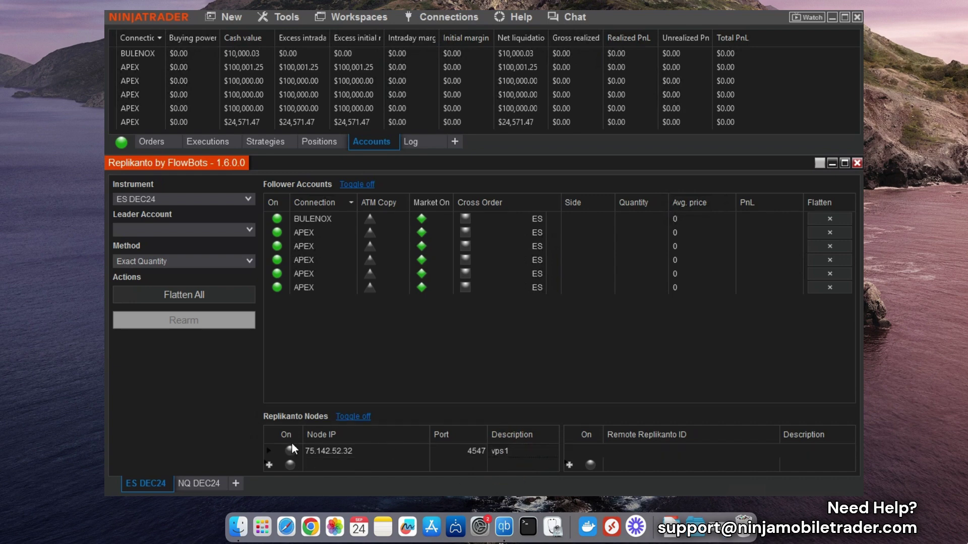
Add nodes 75.126.77.43 (server2) and 192.76.3.111
{"action": "left_click", "coordinate": [311, 465]}
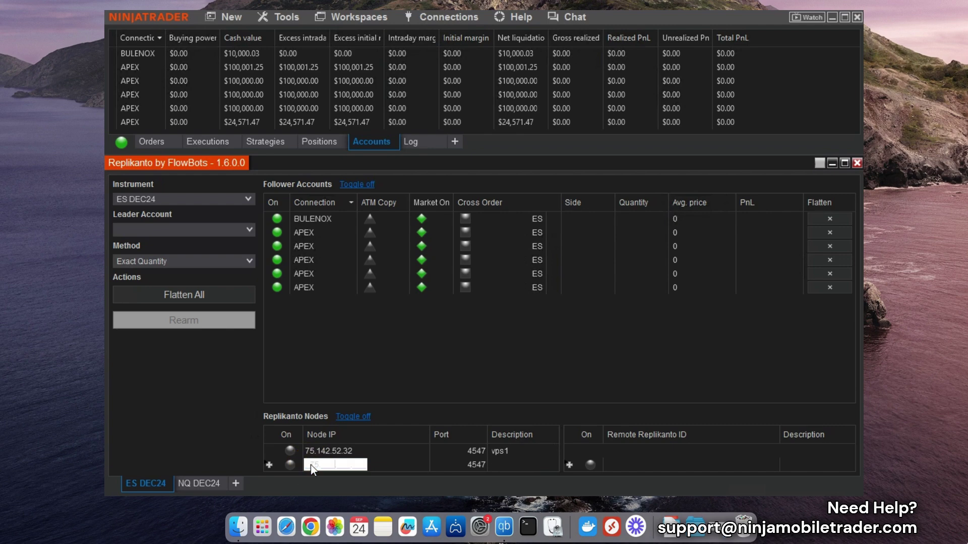
{"action": "type", "text": "6.77.43"}
{"action": "left_click", "coordinate": [496, 465]}
{"action": "type", "text": "server2"}
{"action": "key", "text": "Return"}
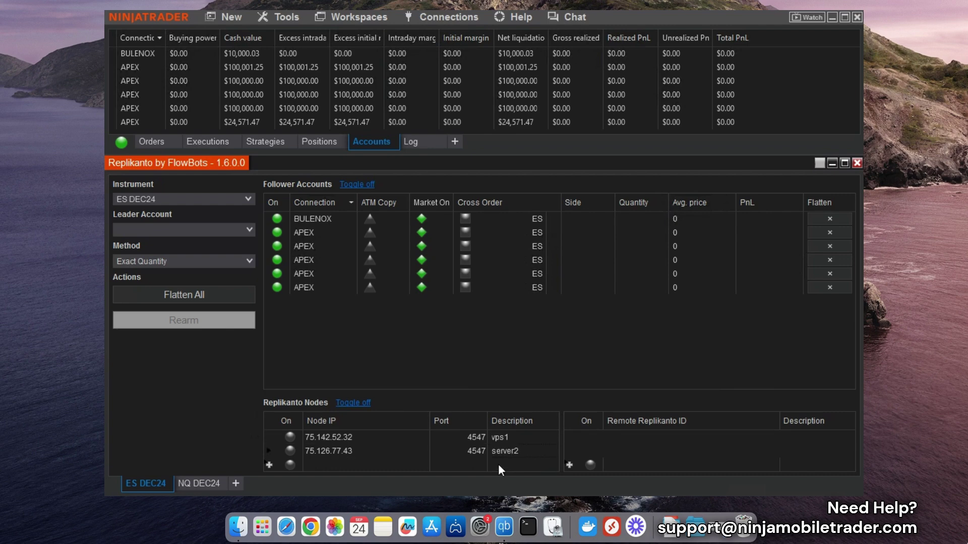
{"action": "left_click", "coordinate": [311, 464]}
{"action": "type", "text": "19"}
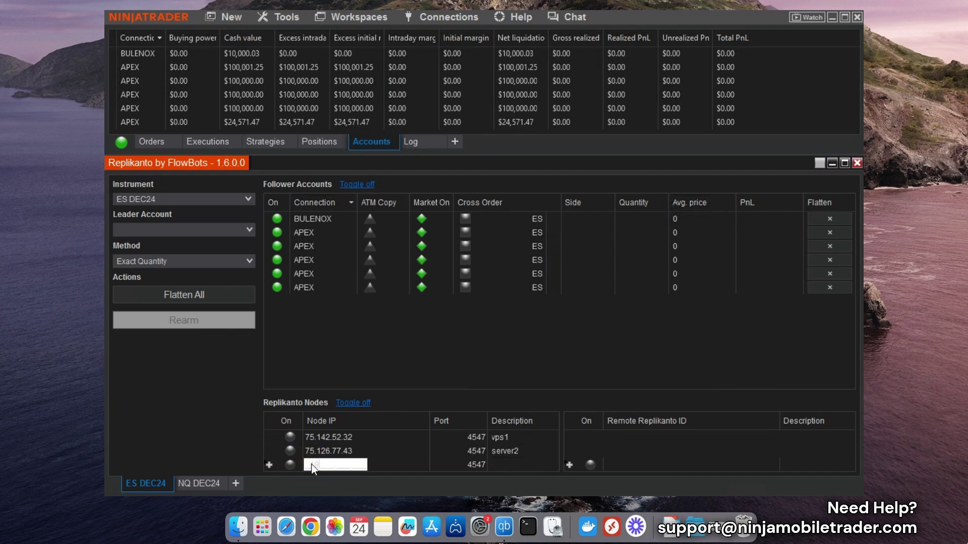
{"action": "type", "text": "2.76.3.111"}
{"action": "key", "text": "Return"}
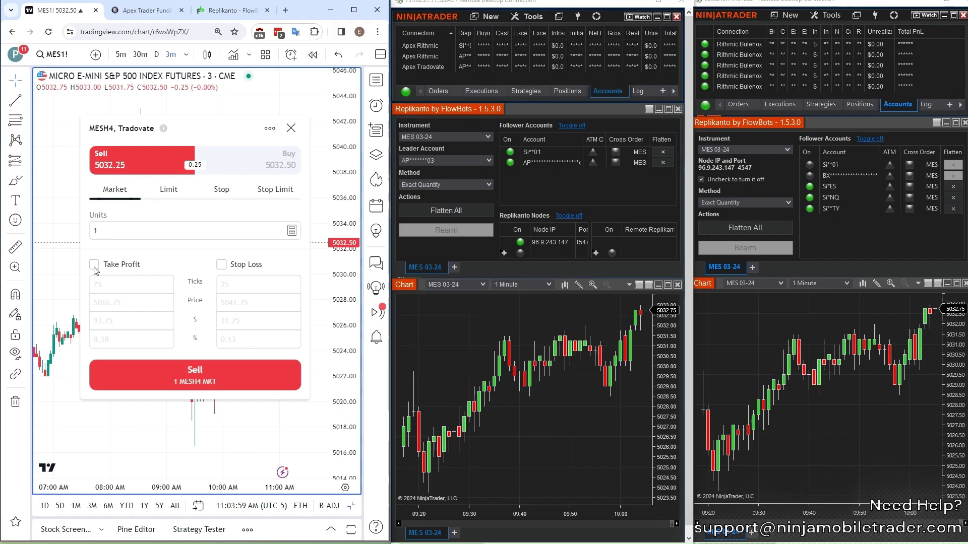
Sell 1 MES at market with a 10-tick take profit and 10-tick stop loss
{"action": "left_click", "coordinate": [94, 264]}
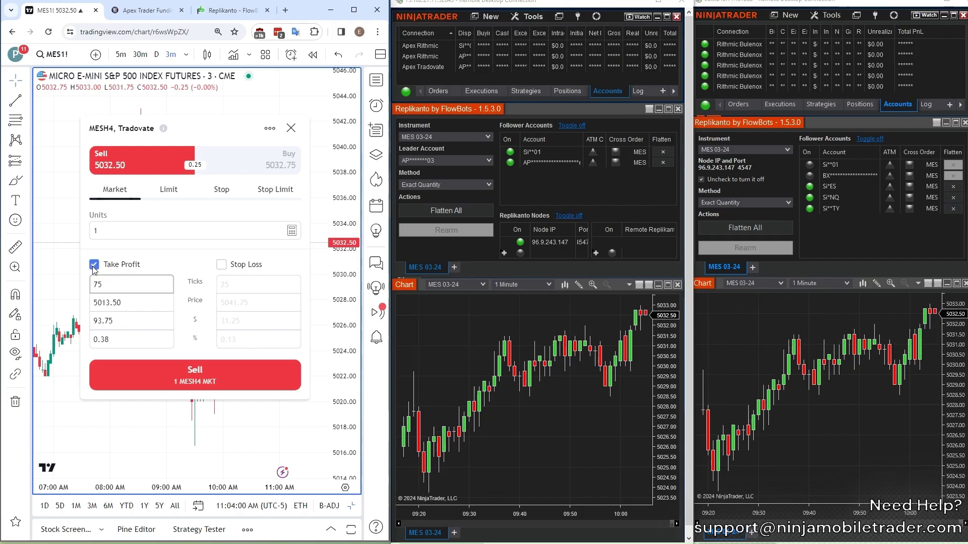
{"action": "left_click", "coordinate": [221, 264]}
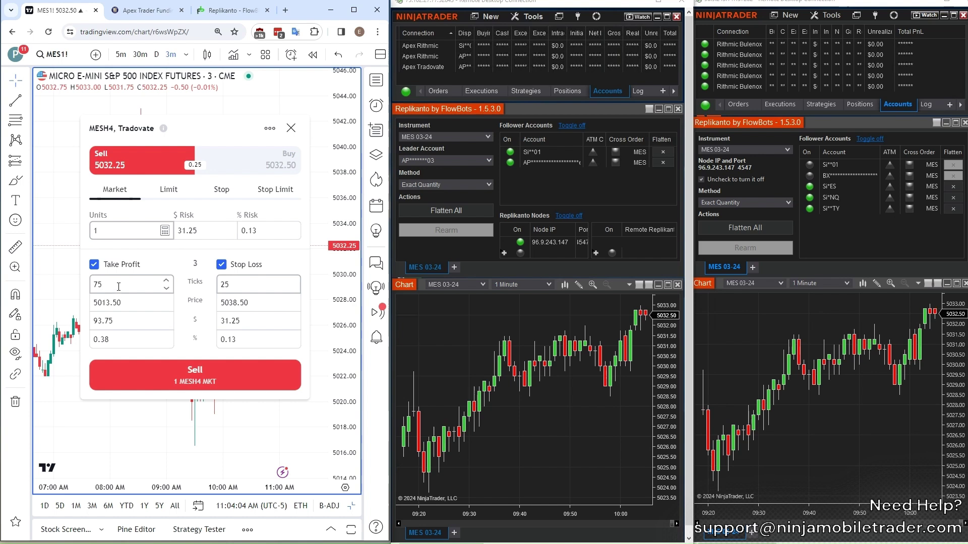
{"action": "double_click", "coordinate": [93, 285]}
{"action": "type", "text": "10"}
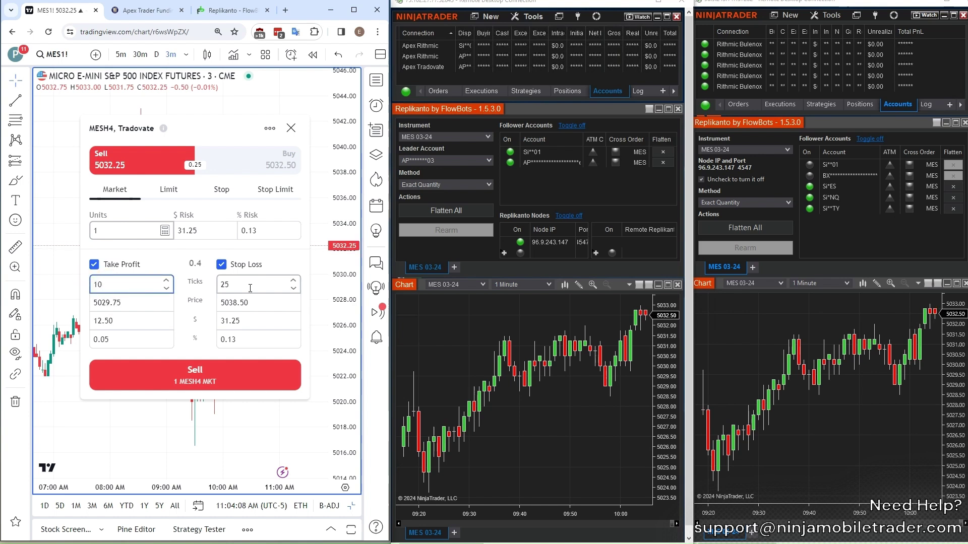
{"action": "double_click", "coordinate": [250, 285]}
{"action": "key", "text": "BackSpace"}
{"action": "type", "text": "10"}
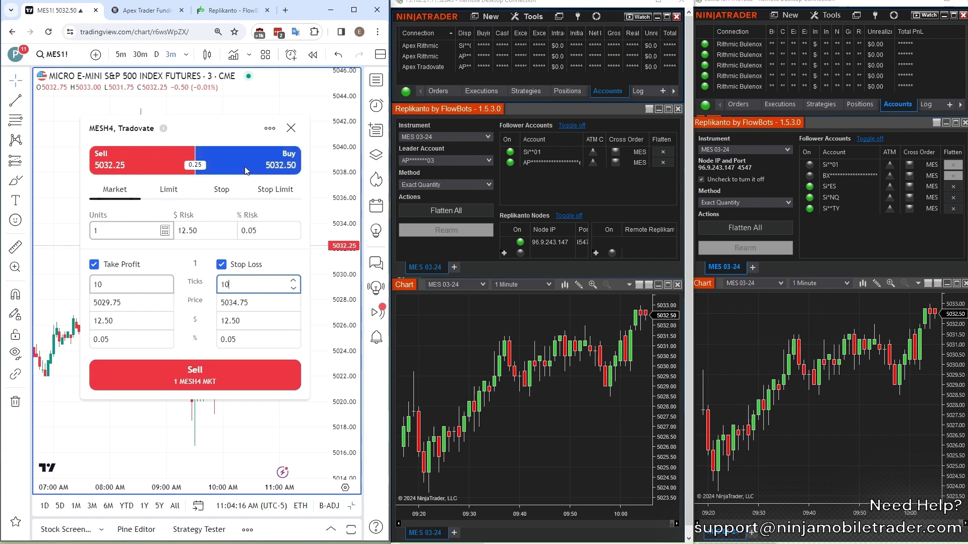
{"action": "left_click", "coordinate": [205, 377]}
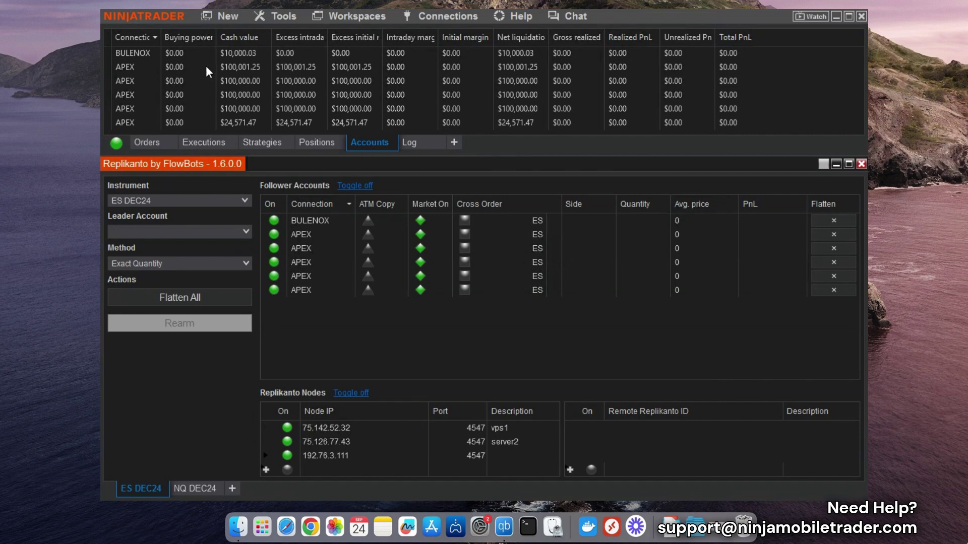
Open the Replikanto properties, apply Stealth Mode, and close them with OK
{"action": "right_click", "coordinate": [202, 185]}
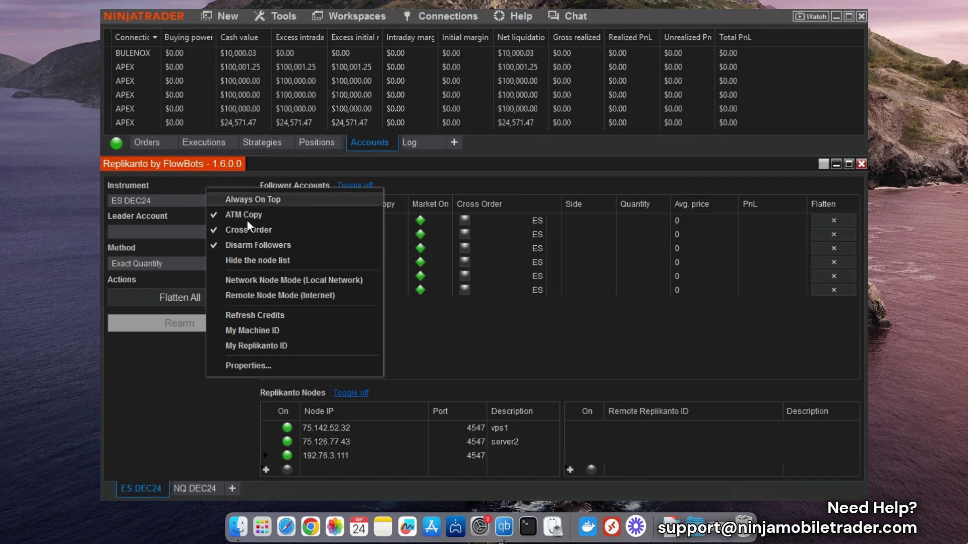
{"action": "left_click", "coordinate": [250, 365]}
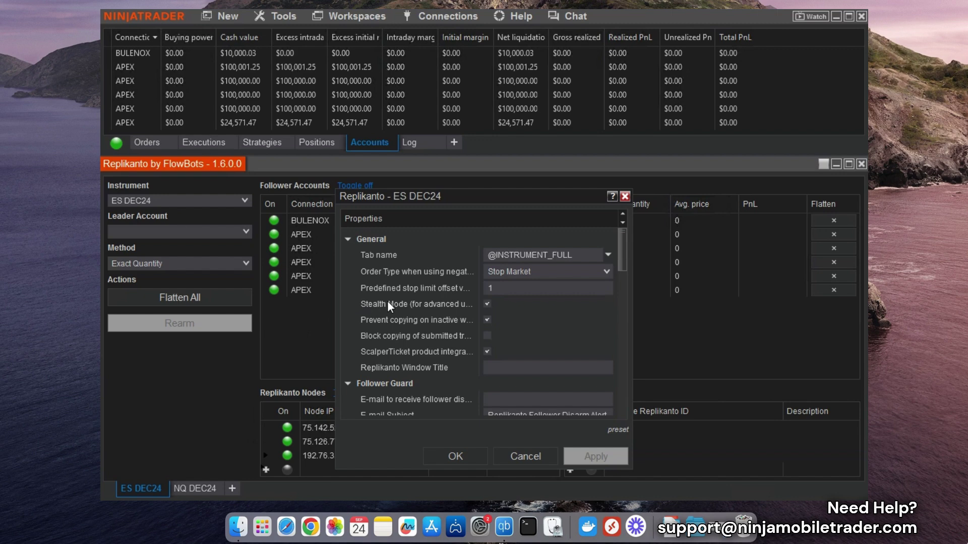
{"action": "mouse_move", "coordinate": [364, 305]}
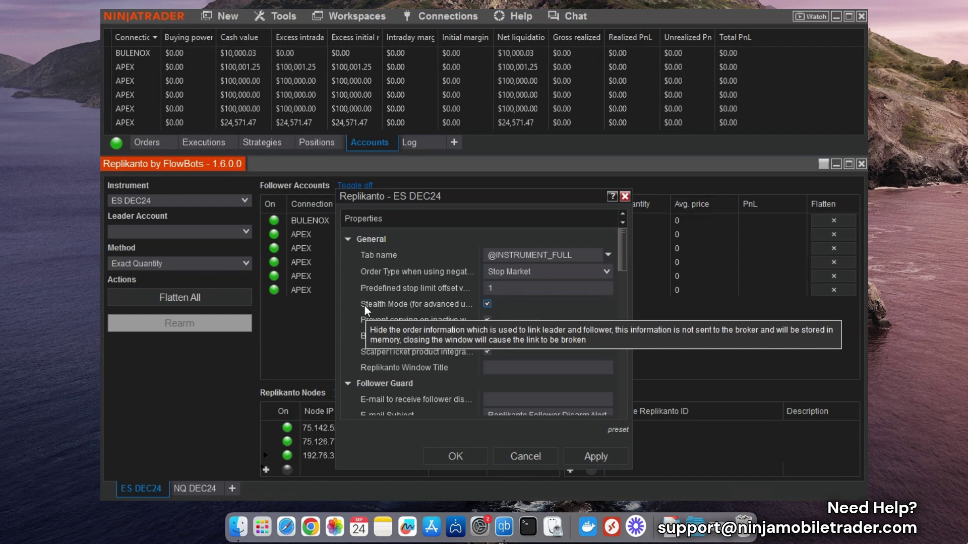
{"action": "left_click", "coordinate": [591, 456]}
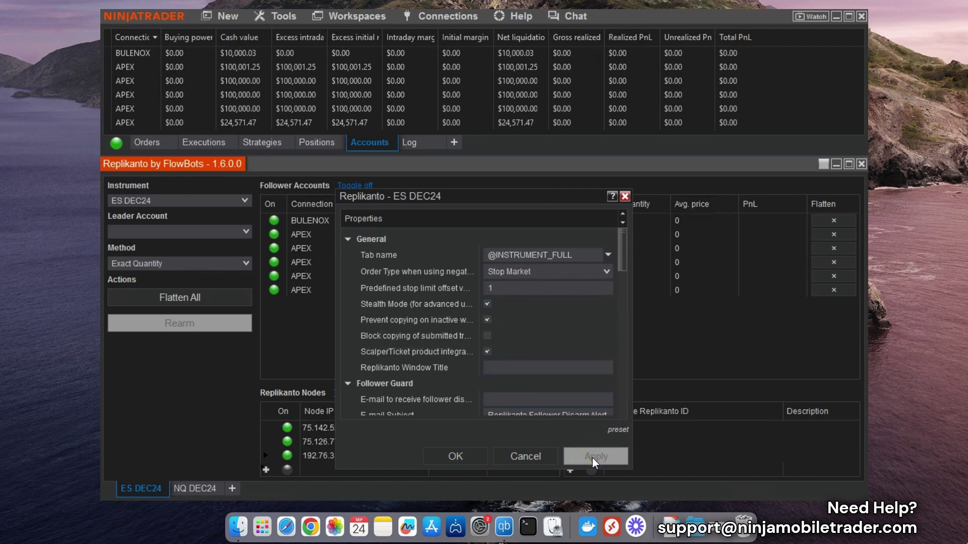
{"action": "left_click", "coordinate": [454, 454]}
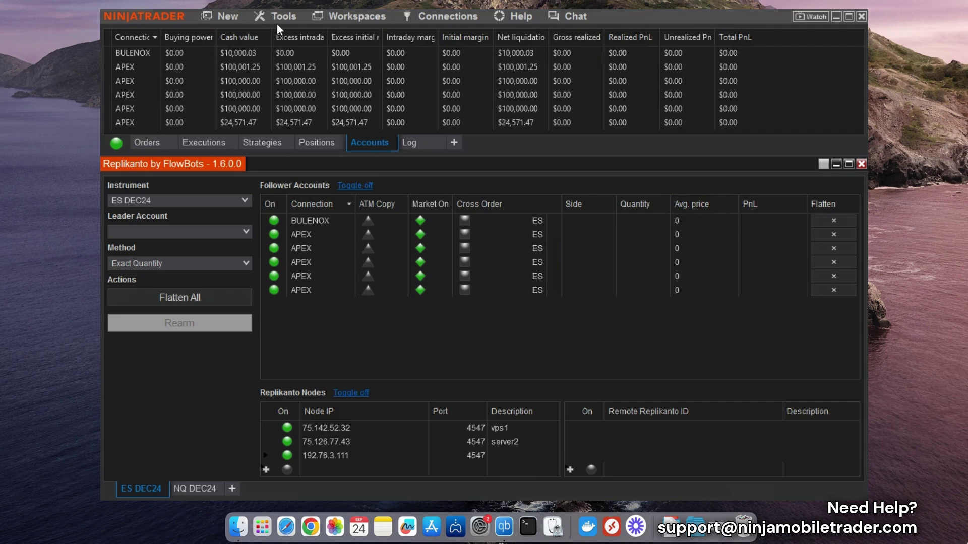
Import the Replikanto-1.6.0.0-mtnmrn.zip archive as a NinjaScript add-on
{"action": "left_click", "coordinate": [289, 16]}
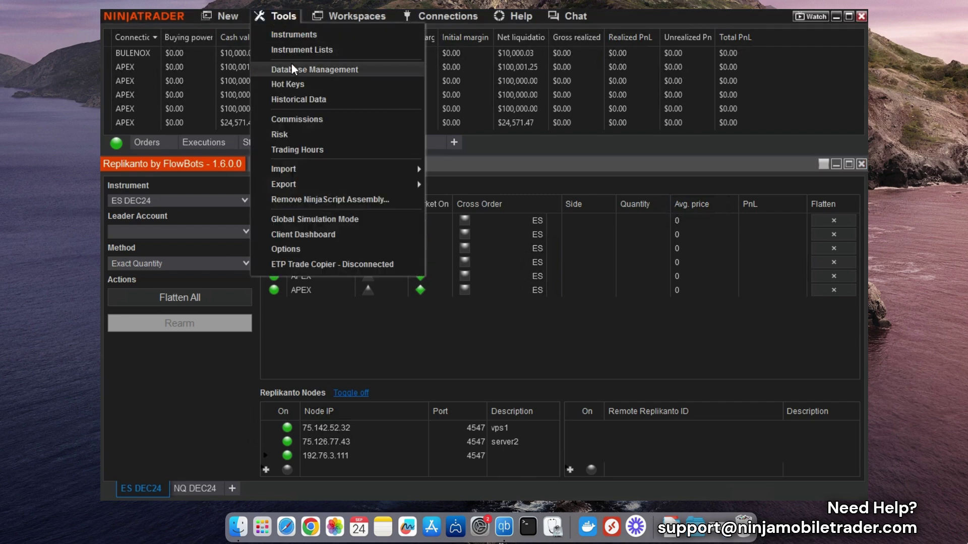
{"action": "mouse_move", "coordinate": [303, 170]}
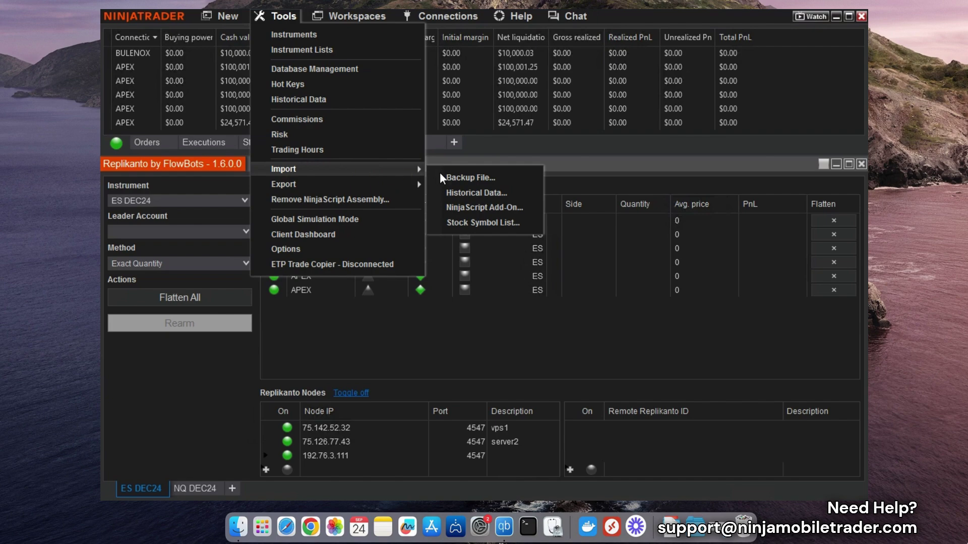
{"action": "left_click", "coordinate": [469, 206]}
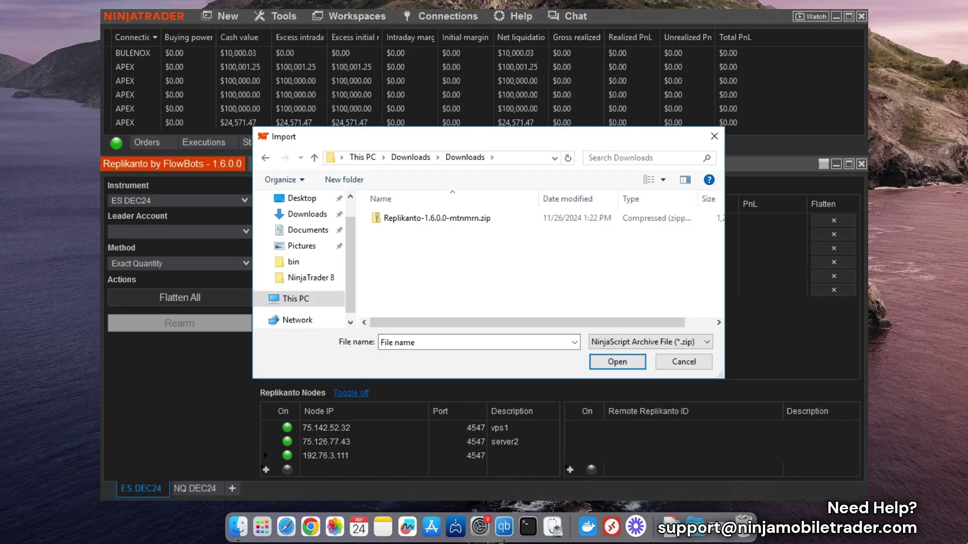
{"action": "left_click", "coordinate": [429, 221]}
{"action": "left_click", "coordinate": [616, 362]}
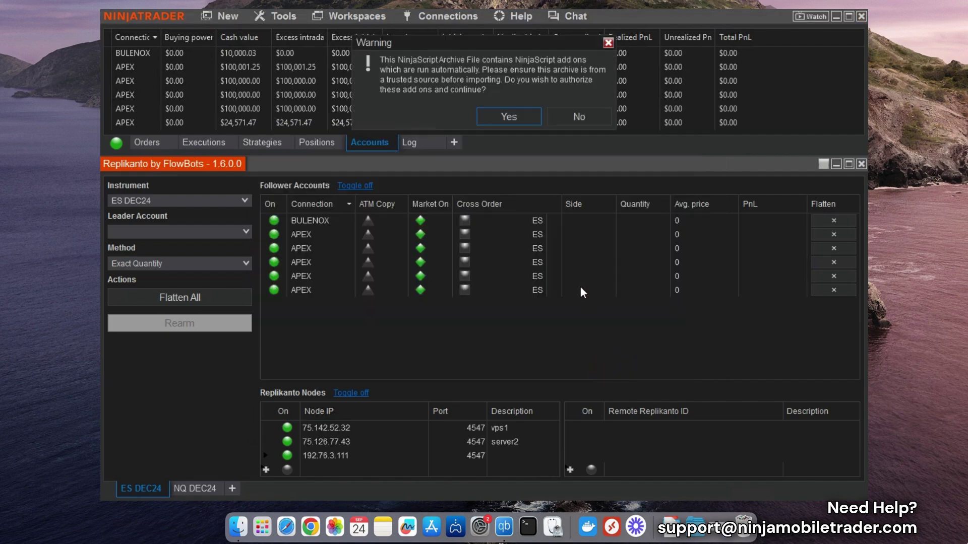
Authorize the add-ons, replace the existing Replikanto file, and acknowledge the restart notice
{"action": "left_click", "coordinate": [498, 216]}
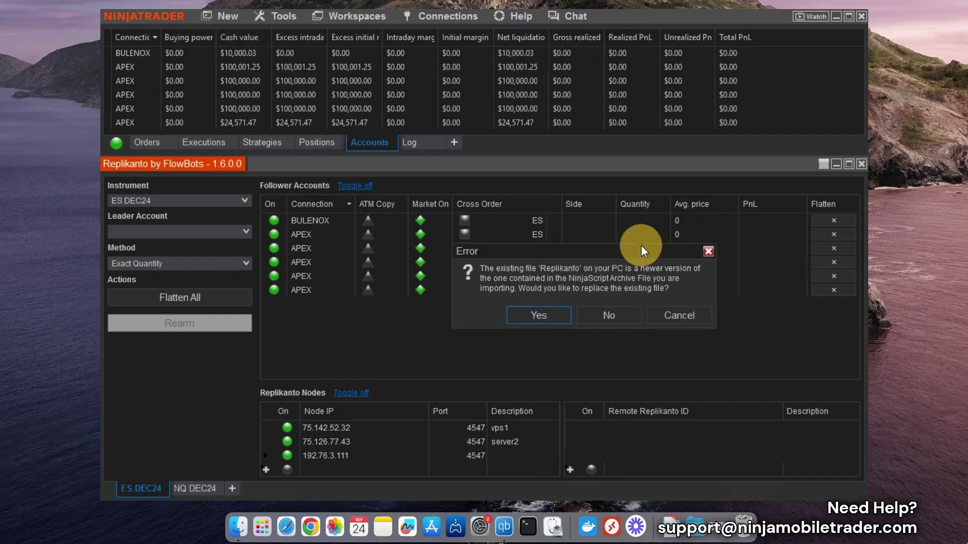
{"action": "left_click", "coordinate": [536, 314]}
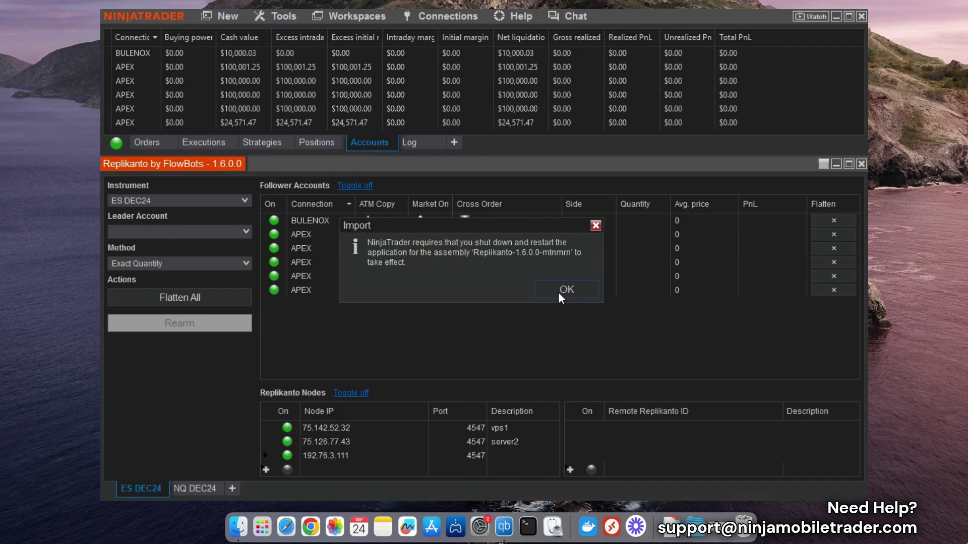
{"action": "left_click", "coordinate": [558, 292]}
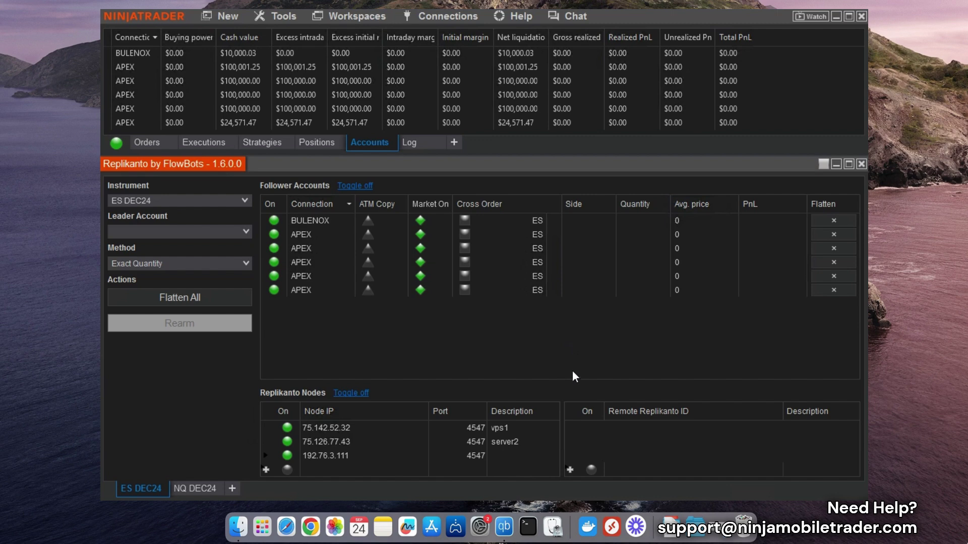
Activate the Replikanto window and bring up the Tools > Import choices
{"action": "left_click", "coordinate": [231, 166]}
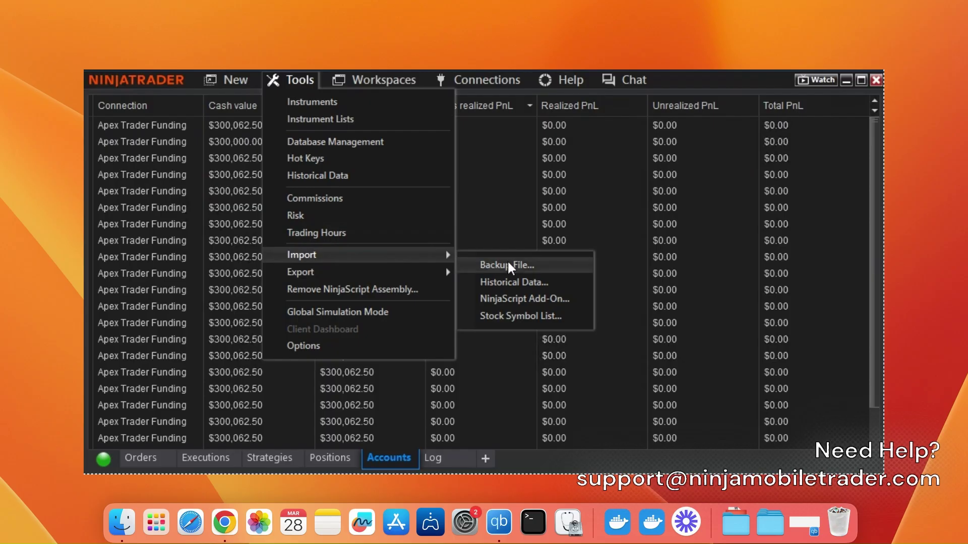
{"action": "left_click", "coordinate": [507, 259]}
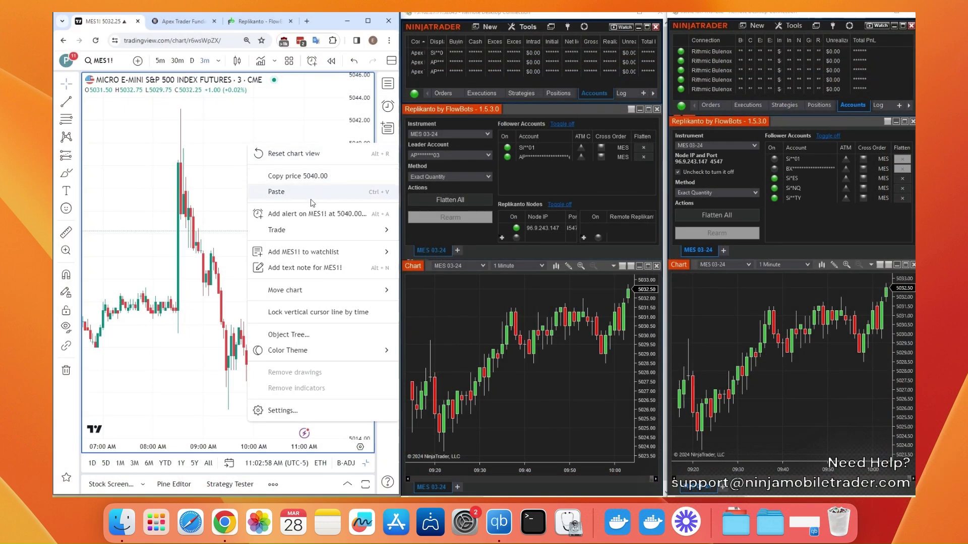
Place a one-contract MESH4 sell limit at 5040 and lower it to 5037
{"action": "mouse_move", "coordinate": [297, 230]}
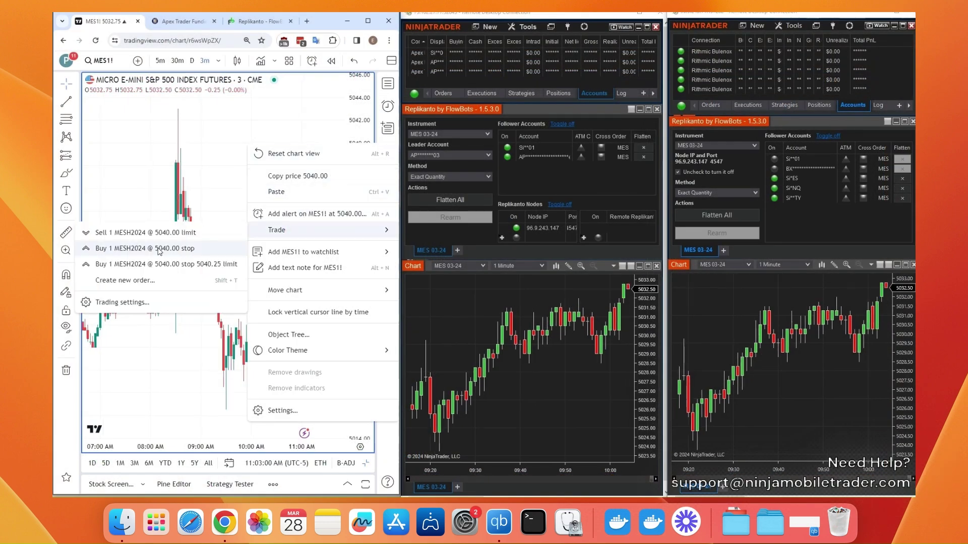
{"action": "left_click", "coordinate": [117, 233]}
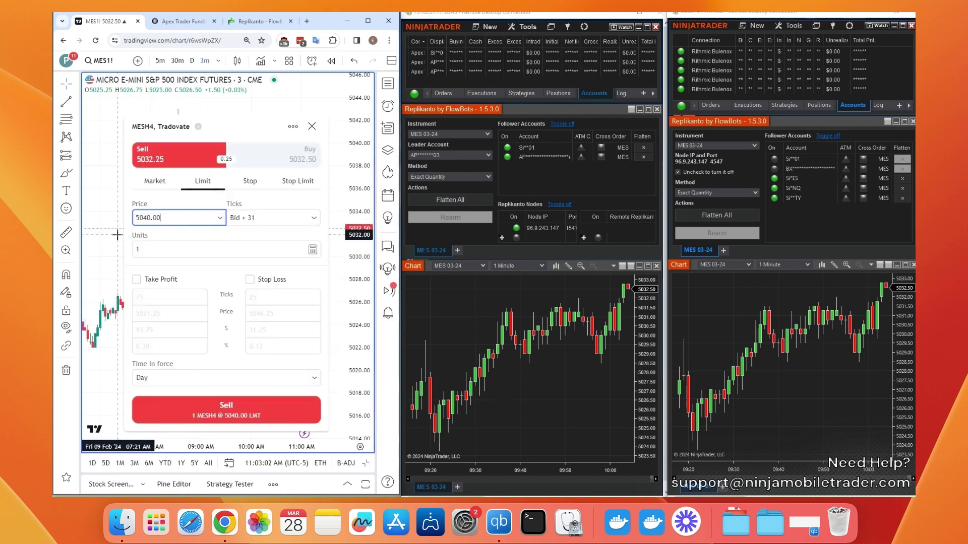
{"action": "left_click", "coordinate": [218, 405]}
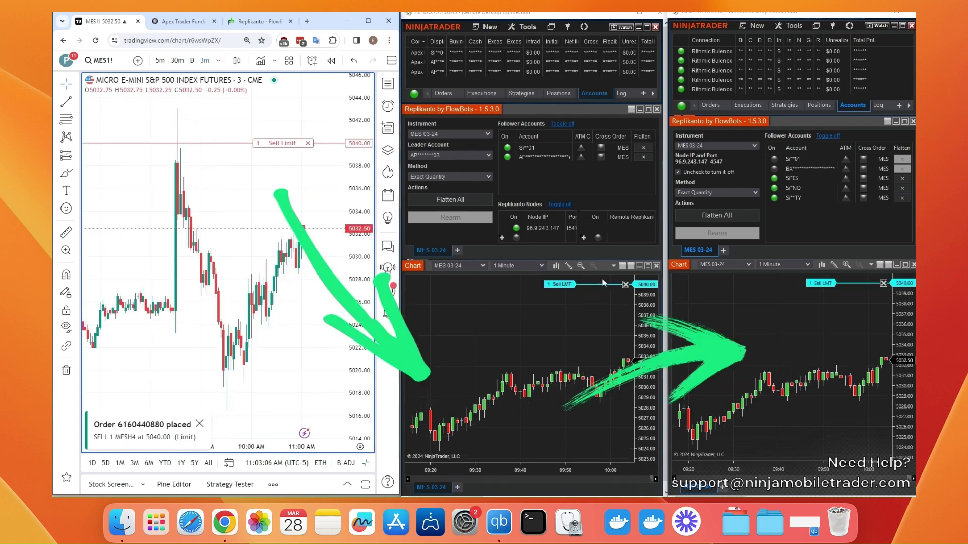
{"action": "left_click_drag", "start_coordinate": [283, 143], "coordinate": [283, 182]}
{"action": "left_click", "coordinate": [226, 394]}
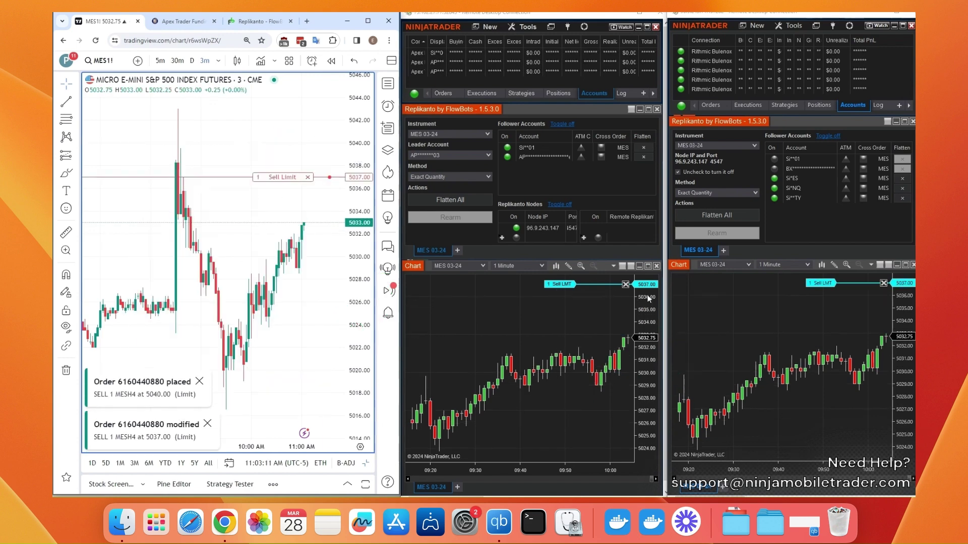
Check the copied orders in both NinjaTrader charts, then raise the limit to 5040.50
{"action": "left_click", "coordinate": [444, 93]}
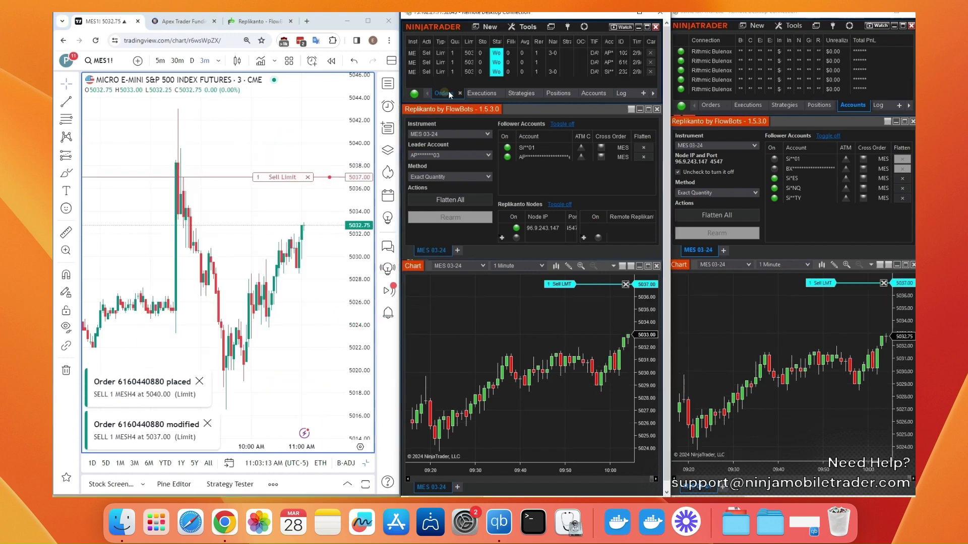
{"action": "left_click", "coordinate": [716, 105]}
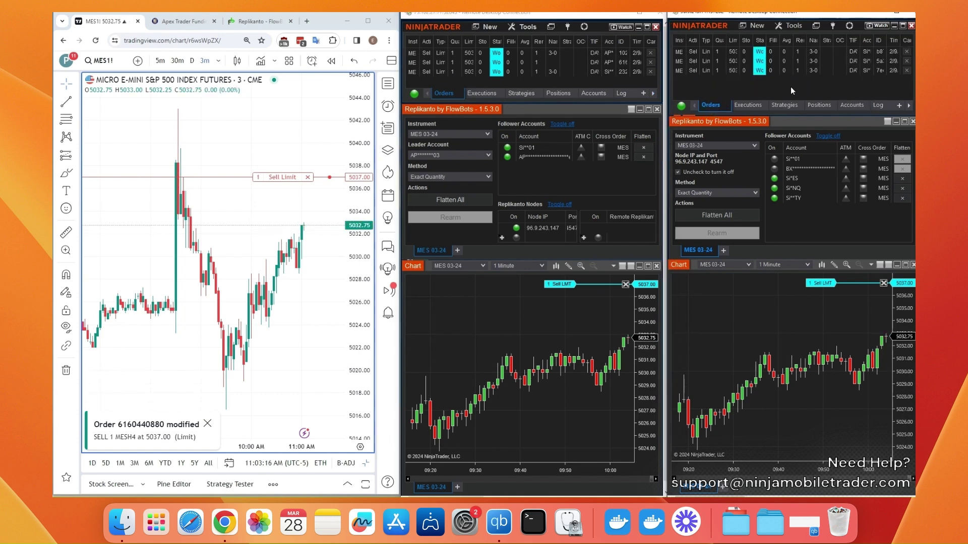
{"action": "left_click_drag", "start_coordinate": [277, 173], "coordinate": [288, 138]}
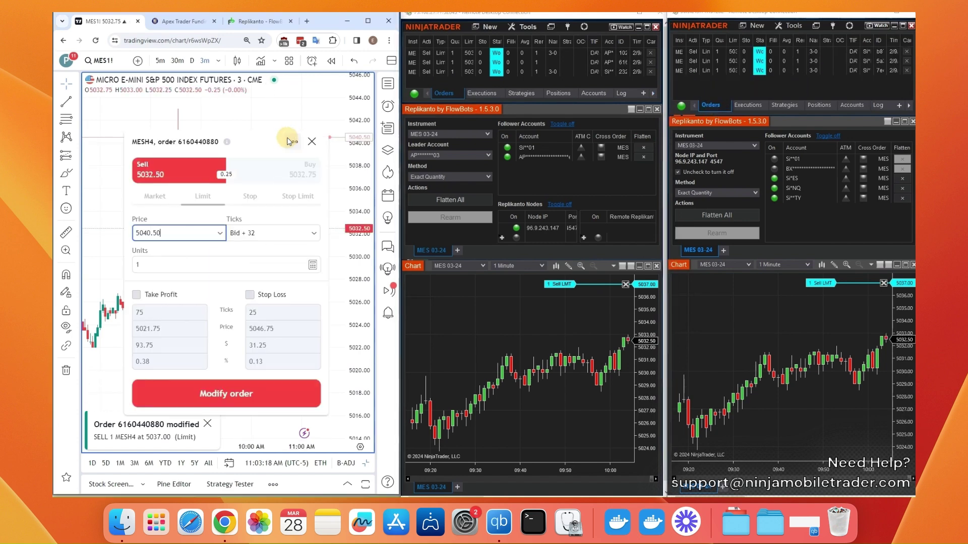
{"action": "left_click", "coordinate": [213, 398]}
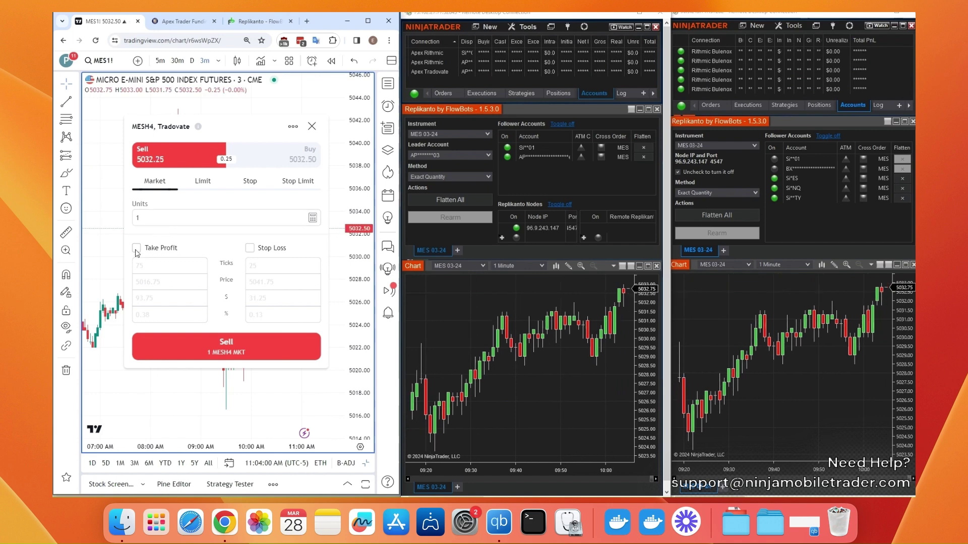
Sell one MESH4 at market with 10-tick take profit and stop loss
{"action": "left_click", "coordinate": [137, 249]}
{"action": "left_click", "coordinate": [250, 248]}
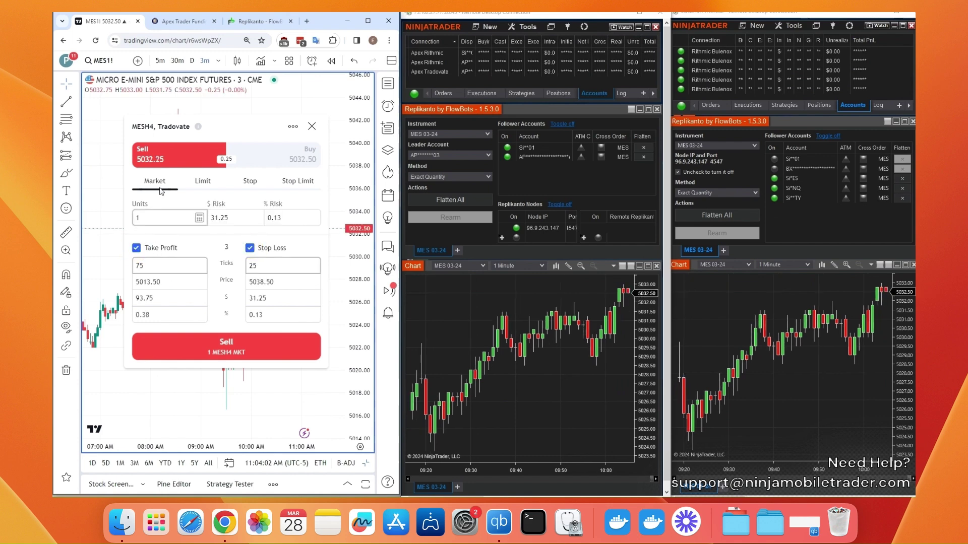
{"action": "left_click_drag", "start_coordinate": [155, 267], "coordinate": [134, 268]}
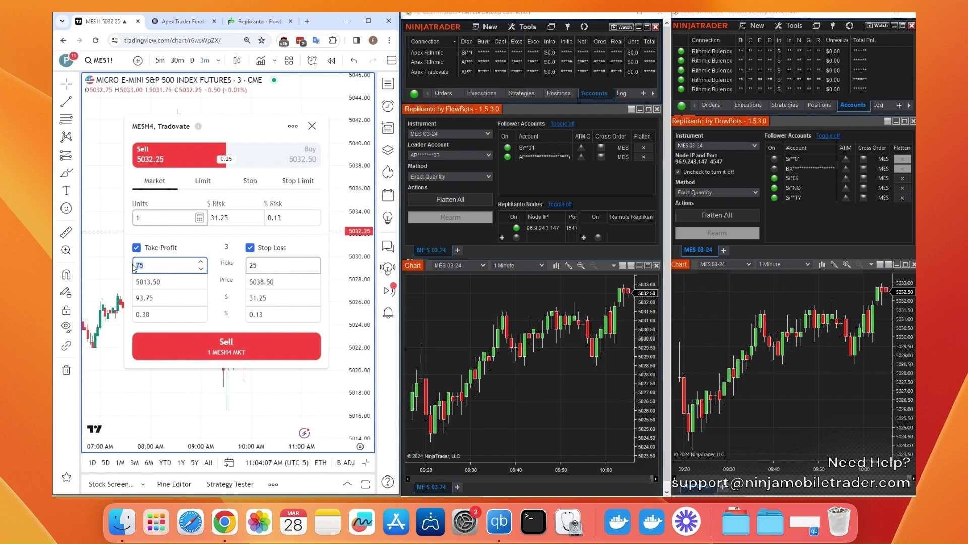
{"action": "left_click", "coordinate": [276, 269]}
{"action": "key", "text": "BackSpace"}
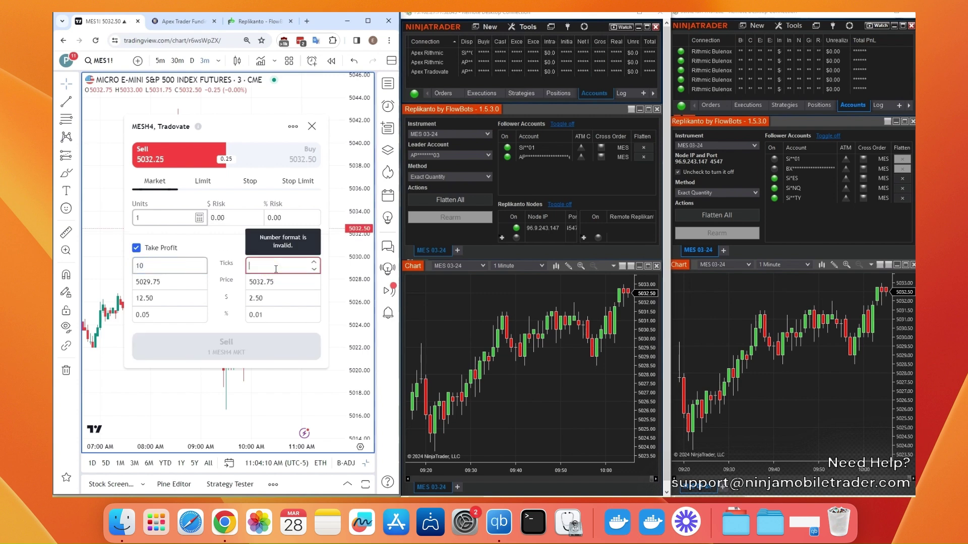
{"action": "type", "text": "10"}
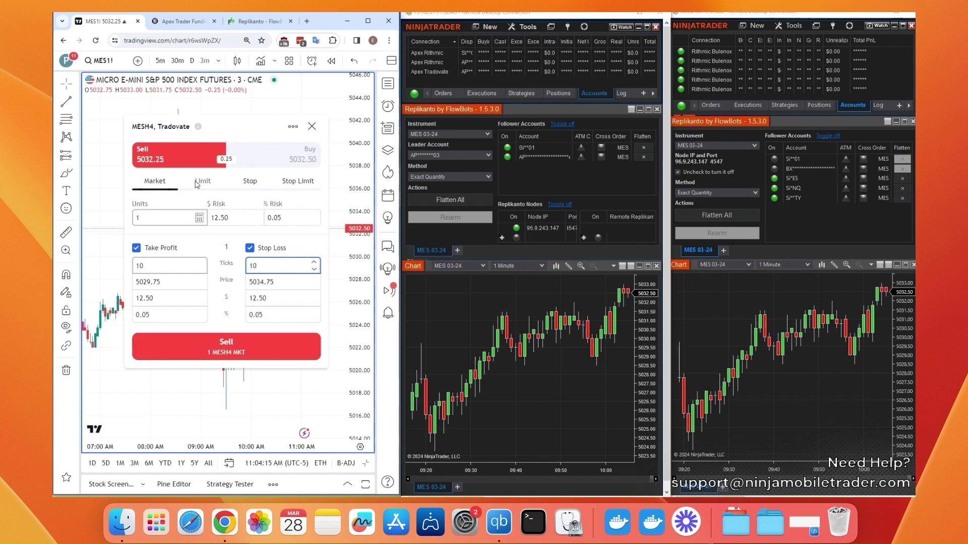
{"action": "left_click", "coordinate": [226, 346]}
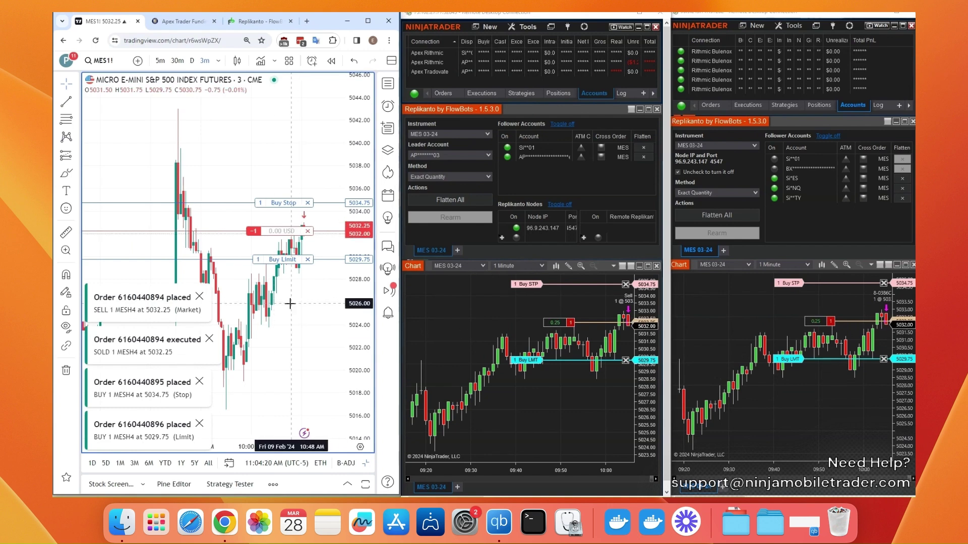
Close the open short position, cancelling its bracket orders
{"action": "mouse_move", "coordinate": [264, 231]}
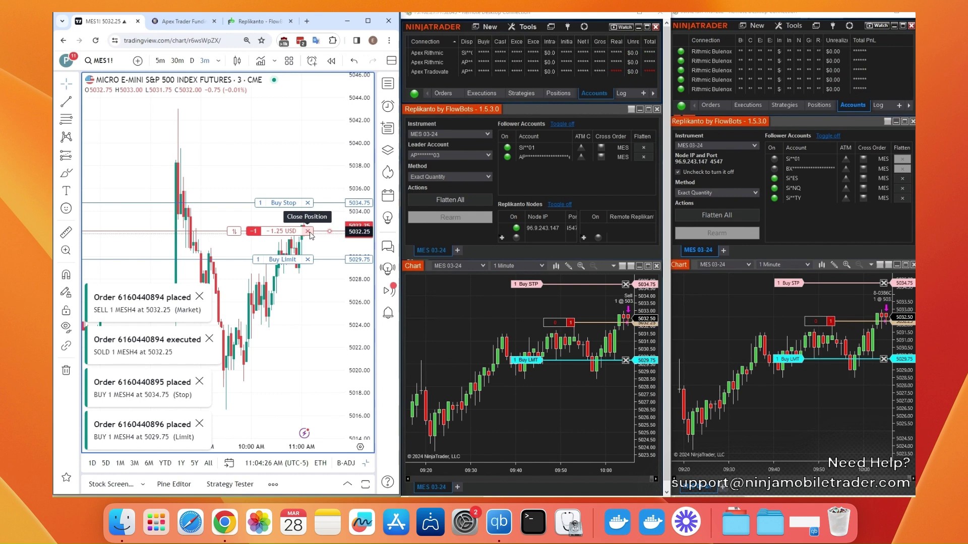
{"action": "left_click", "coordinate": [307, 231]}
{"action": "left_click", "coordinate": [277, 320]}
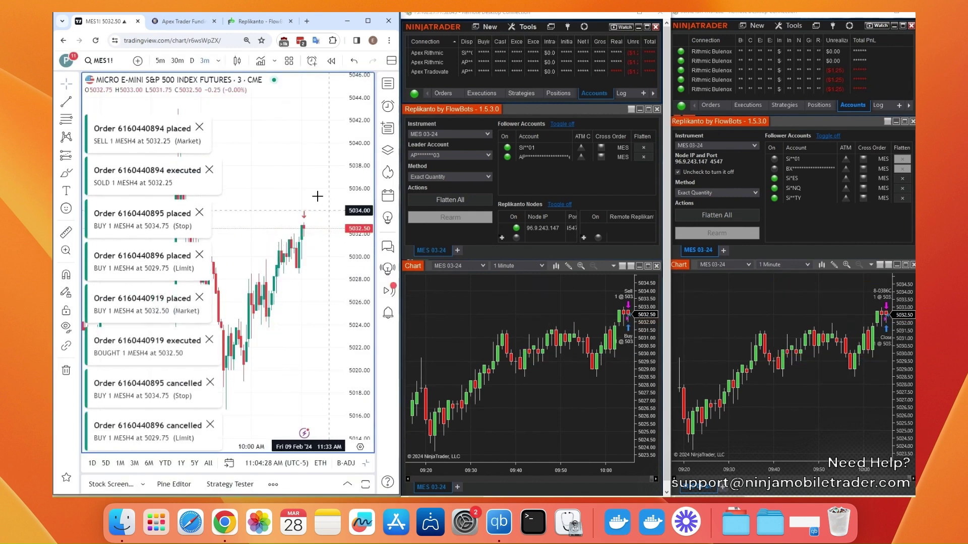